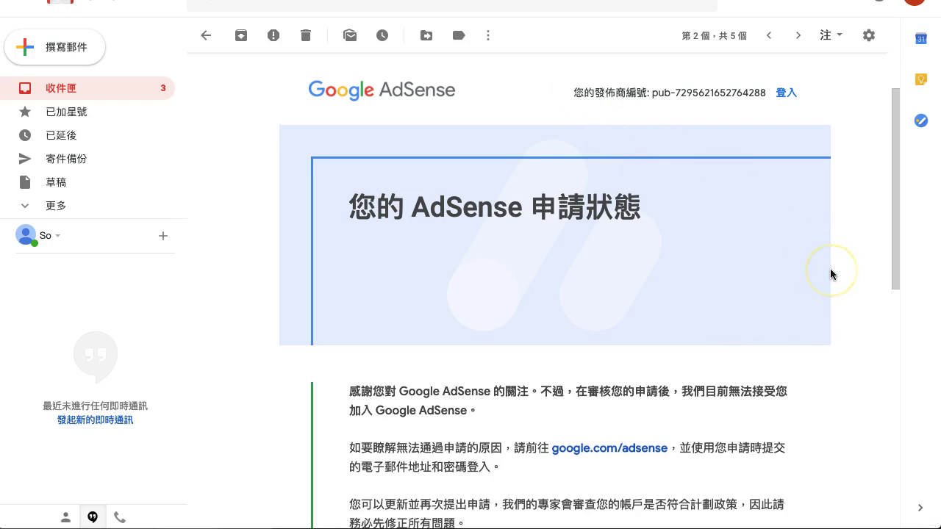
# Step: Read the AdSense application status email and follow its 我的帳戶 link to the AdSense account
pyautogui.scroll(-2, 831, 273)
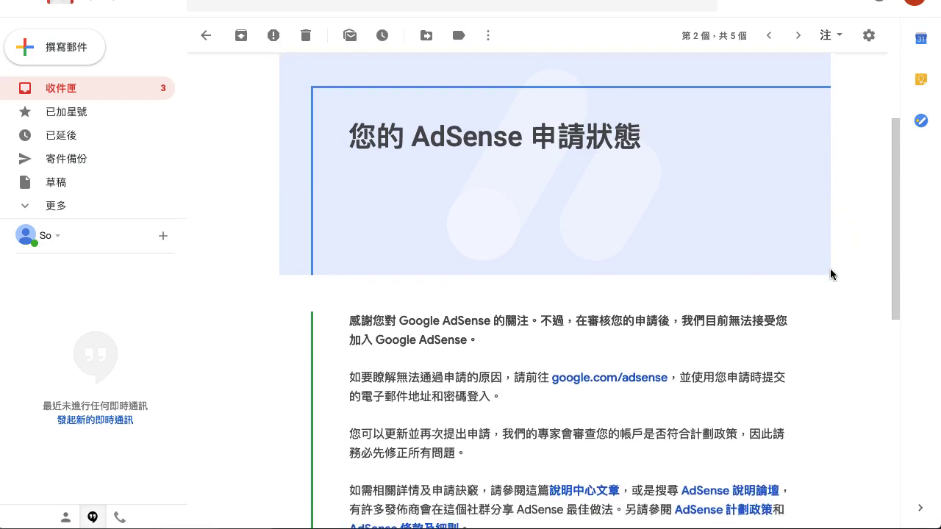
pyautogui.scroll(4, 831, 274)
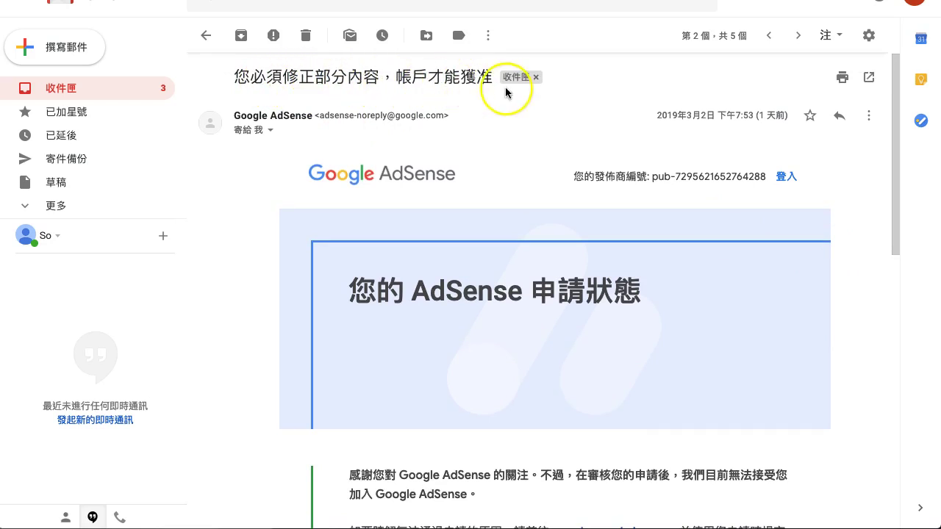
pyautogui.scroll(-2, 640, 269)
pyautogui.scroll(-5, 638, 269)
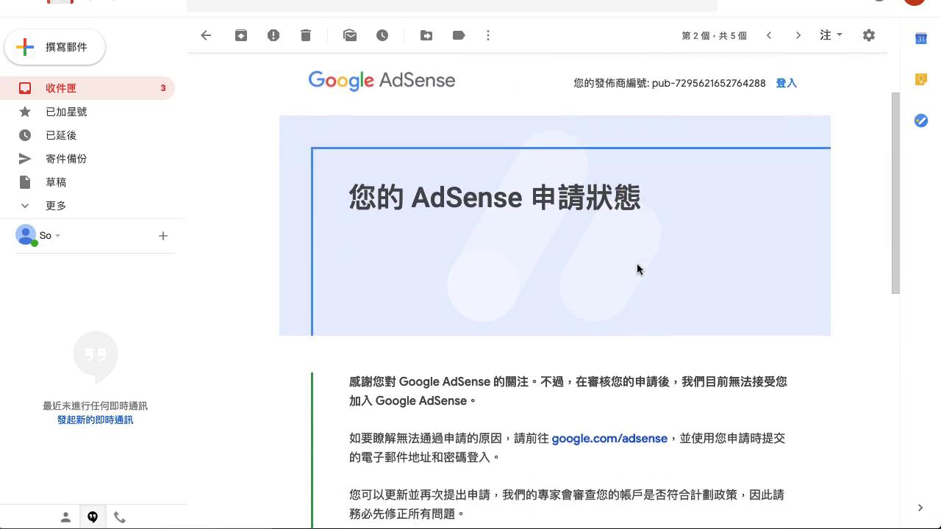
pyautogui.scroll(-2, 638, 269)
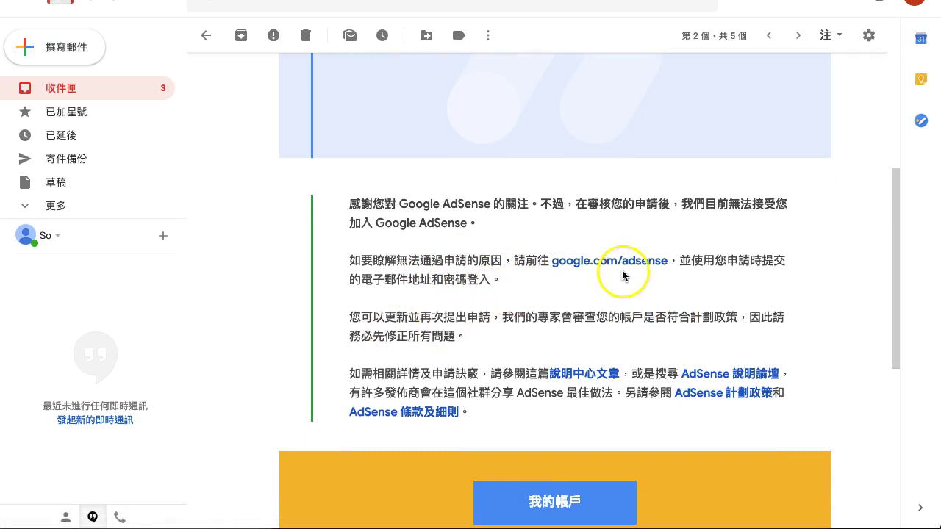
pyautogui.click(588, 508)
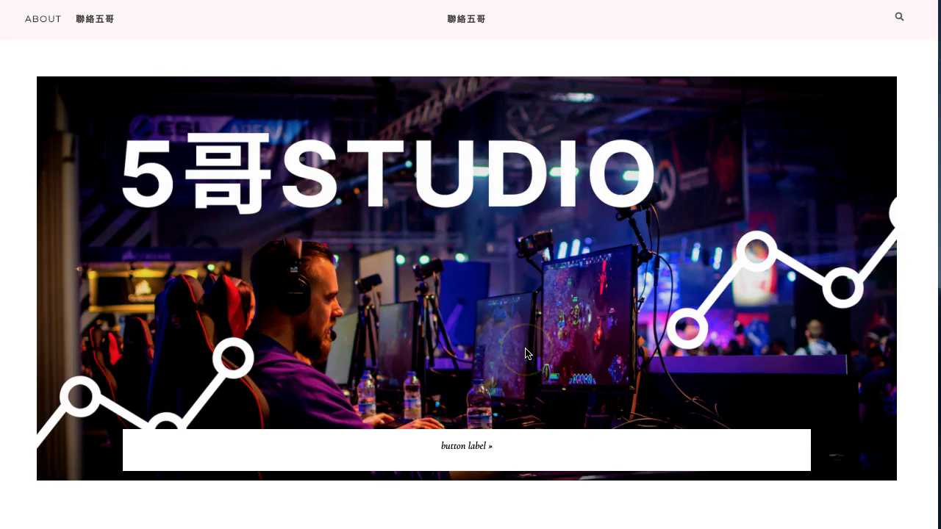
# Step: Review the 5哥STUDIO website's home page and its post 開心第一篇文章
pyautogui.scroll(-5, 525, 348)
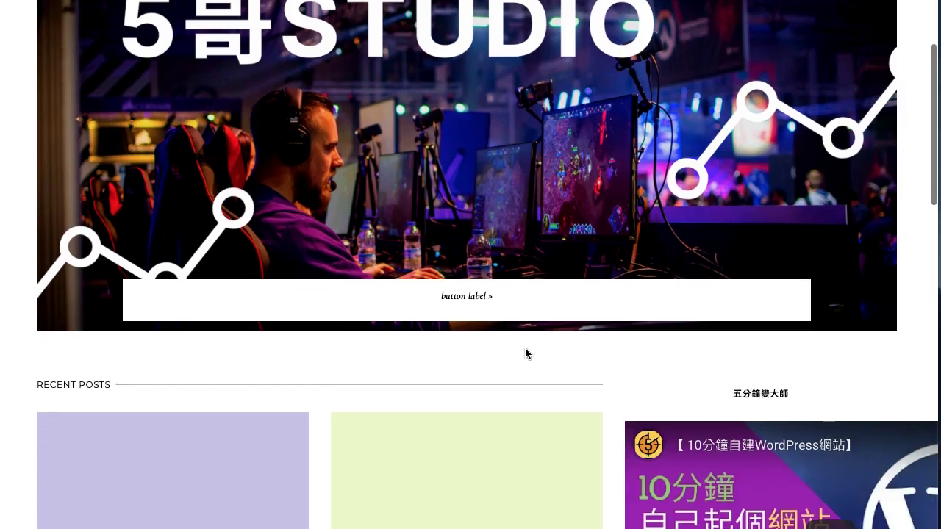
pyautogui.scroll(-2, 468, 303)
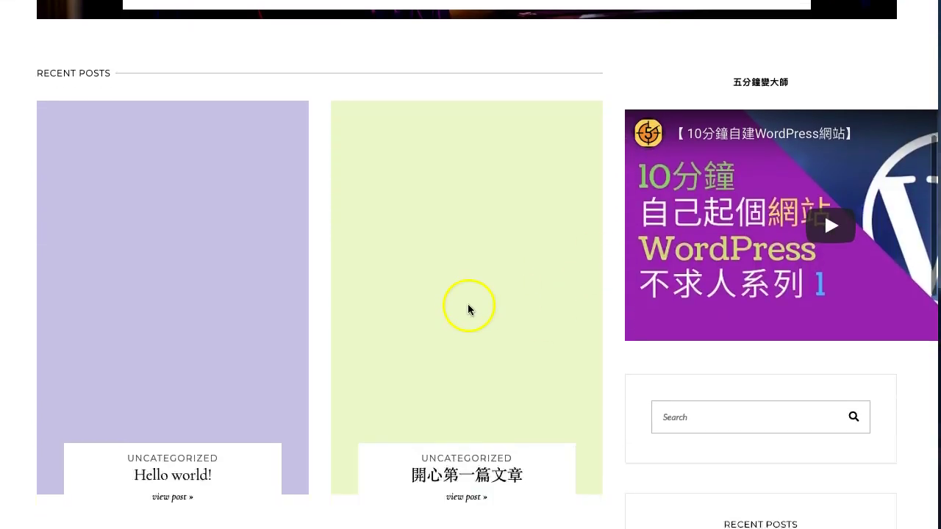
pyautogui.click(469, 385)
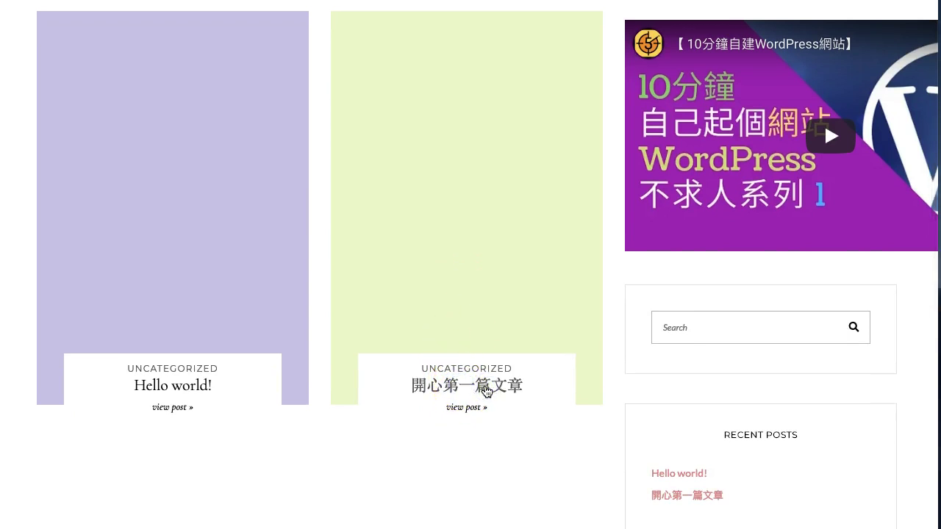
pyautogui.scroll(-5, 485, 391)
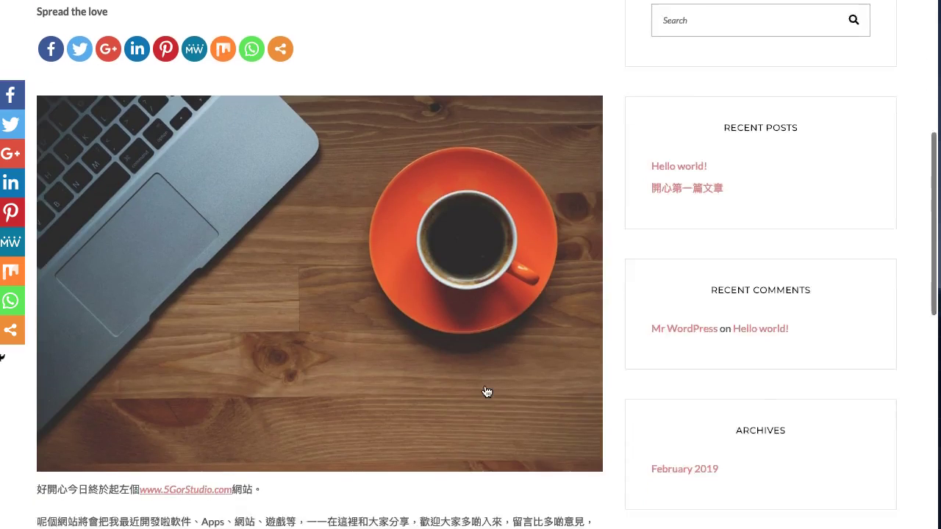
pyautogui.scroll(-2, 485, 391)
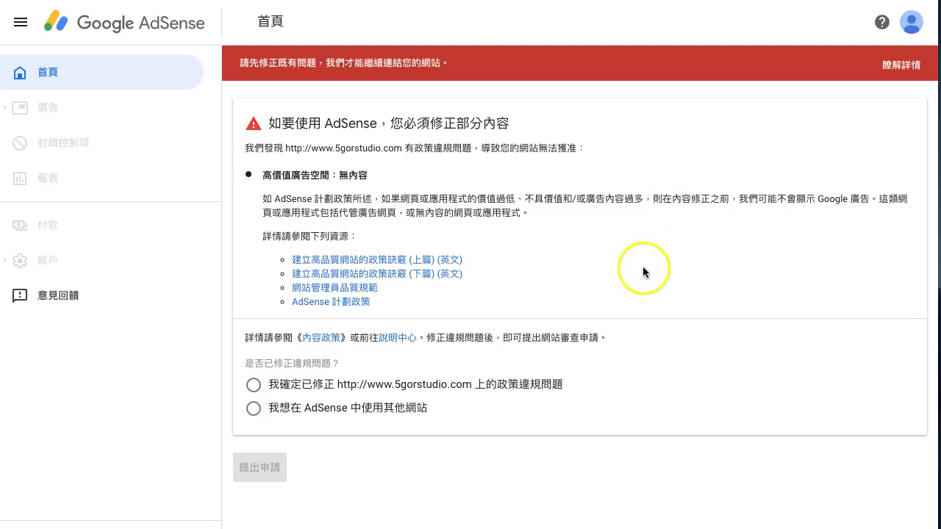
pyautogui.click(255, 410)
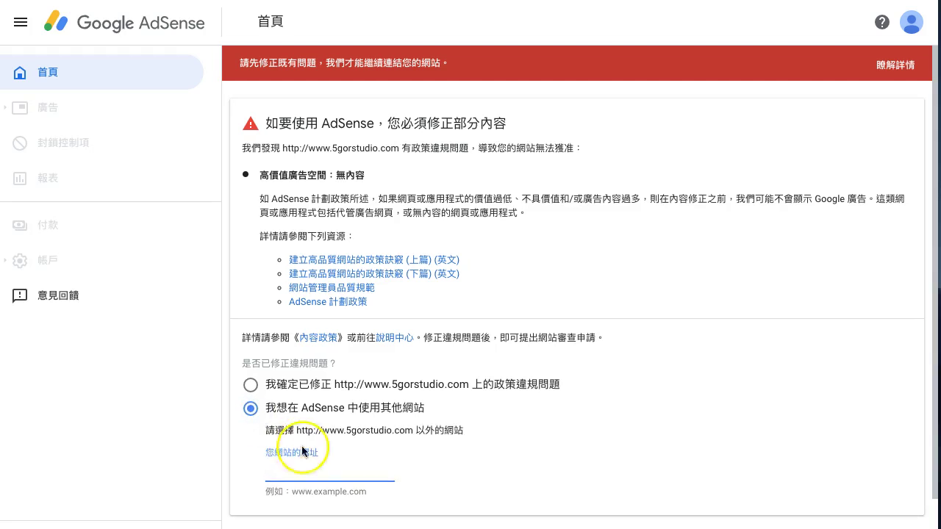
pyautogui.write('www.5minutesma')
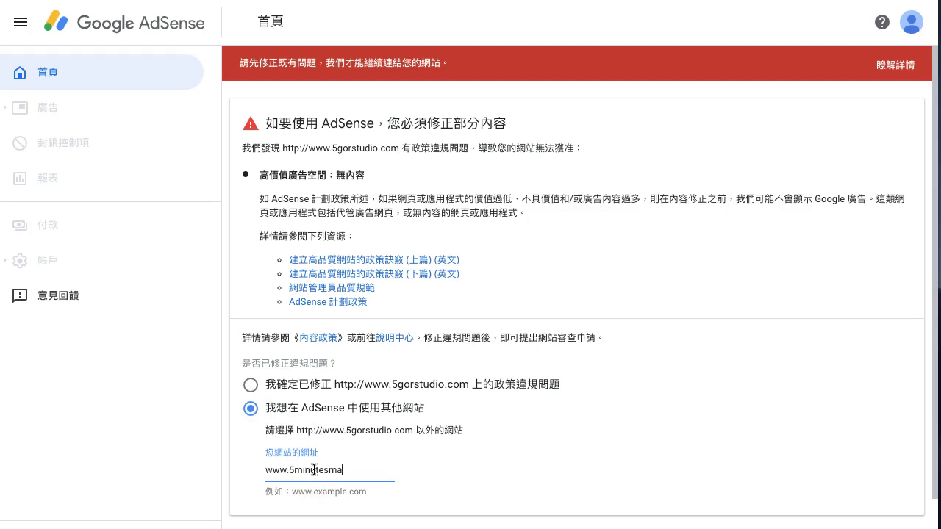
pyautogui.write('ster.com')
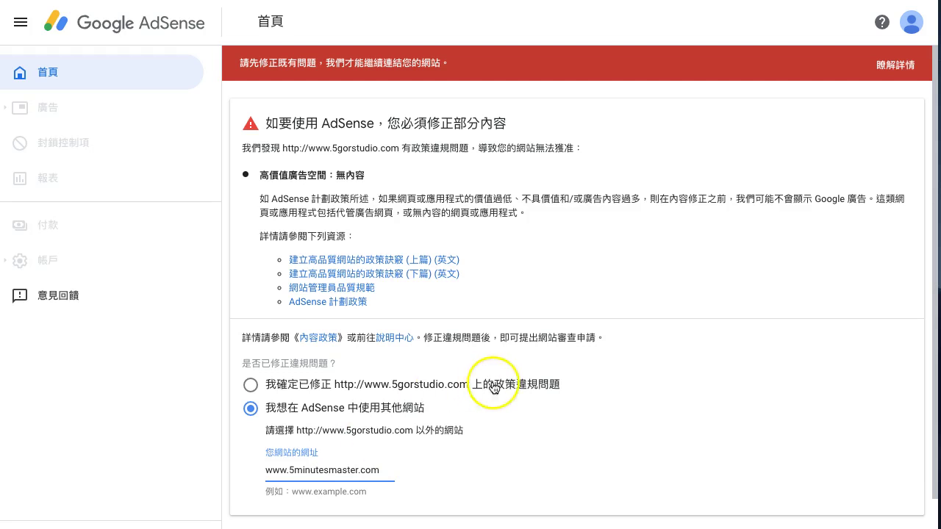
pyautogui.scroll(-1, 441, 397)
pyautogui.click(265, 494)
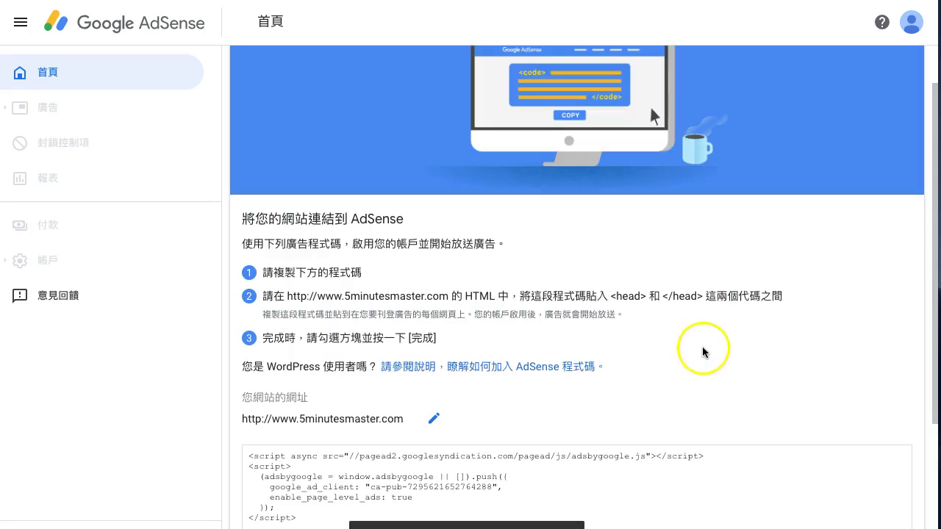
pyautogui.scroll(-1, 702, 350)
pyautogui.scroll(-1, 702, 346)
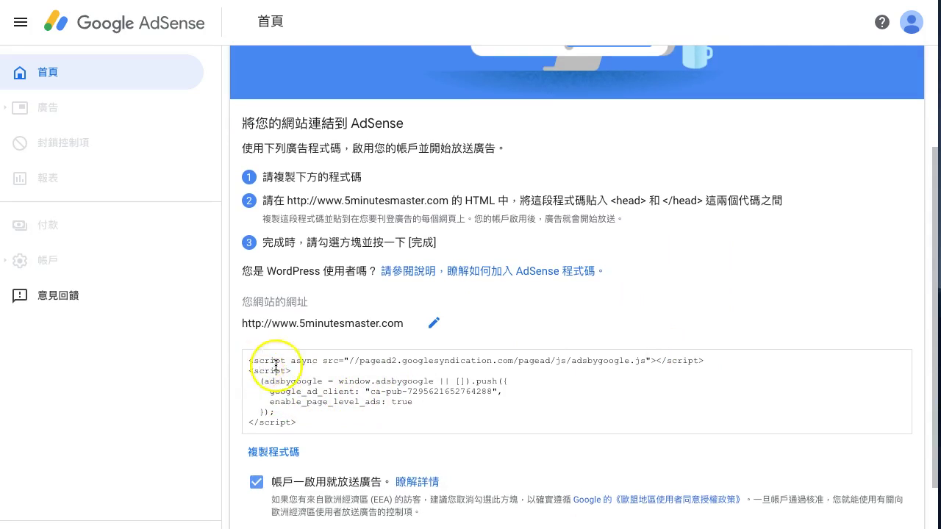
pyautogui.scroll(-2, 329, 424)
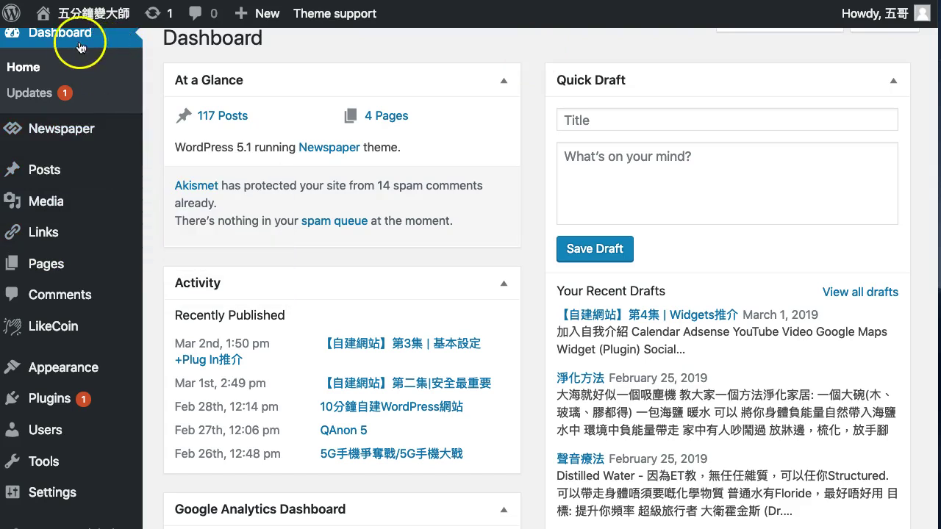
# Step: In the site's WordPress admin, search new plugins for "insert header" and install and activate Insert Headers and Footers
pyautogui.moveTo(38, 398)
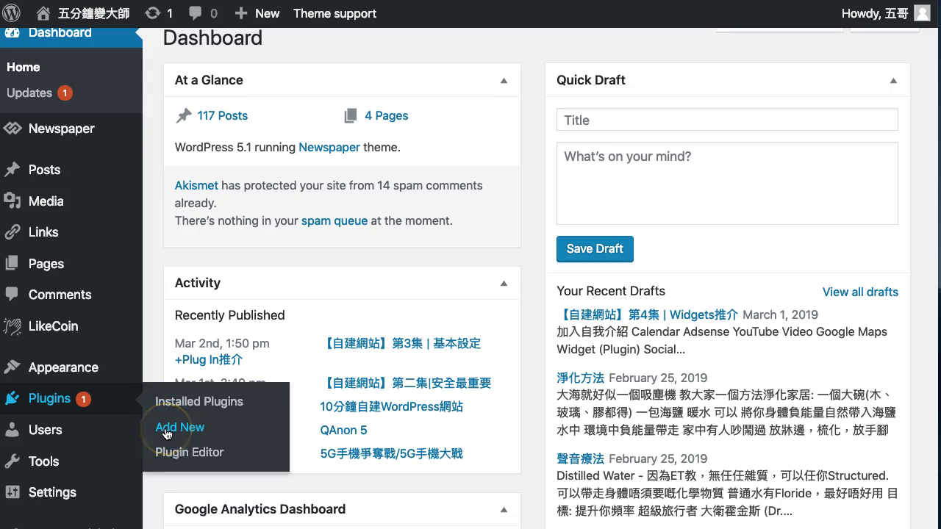
pyautogui.click(671, 280)
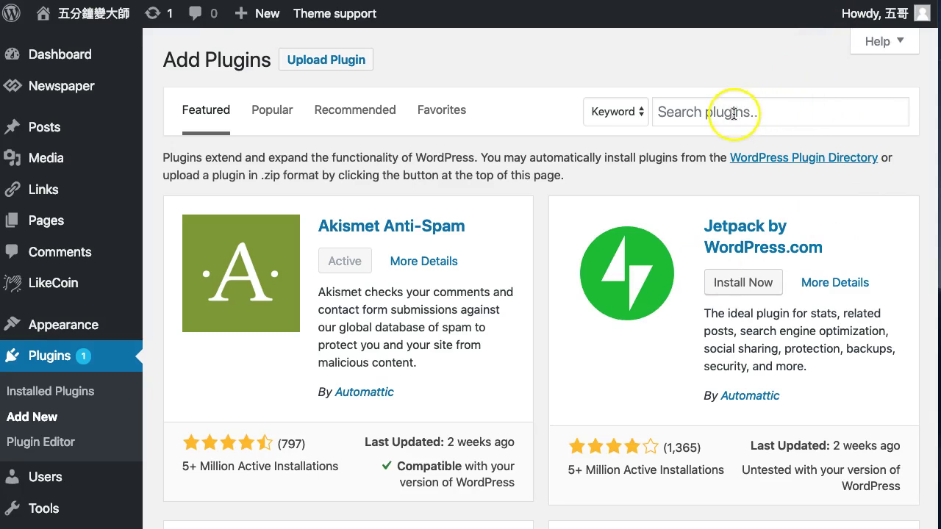
pyautogui.click(686, 112)
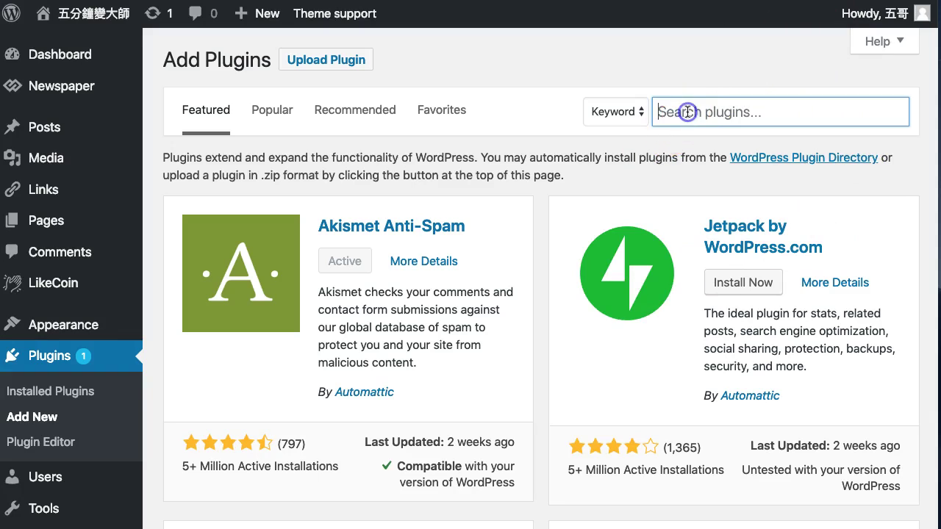
pyautogui.write('in')
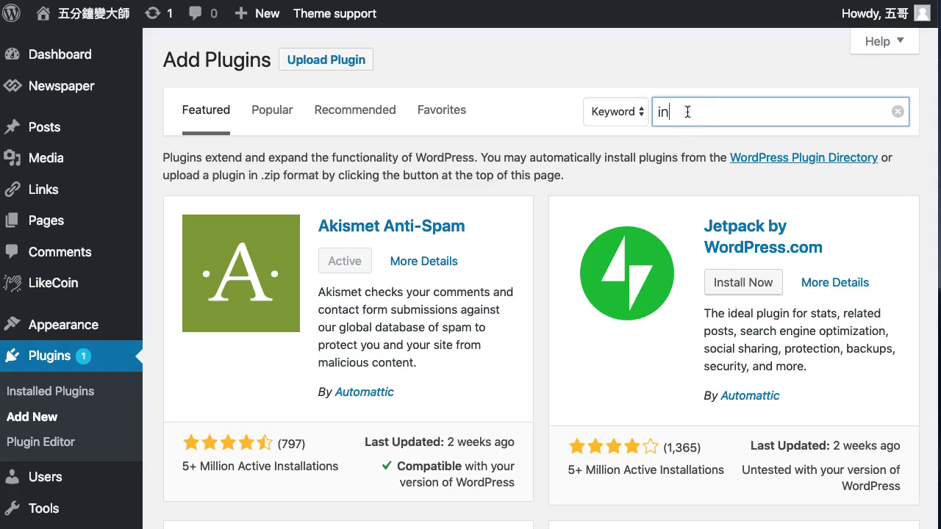
pyautogui.write('set header')
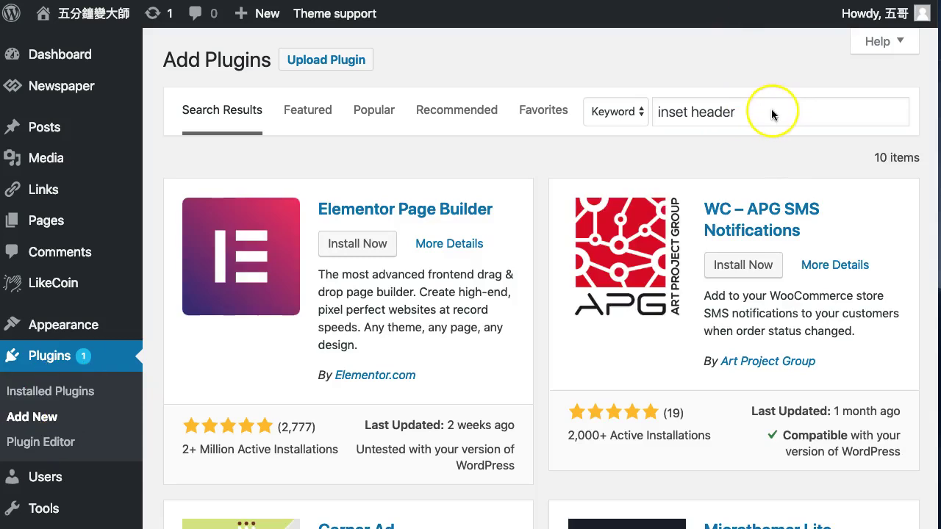
pyautogui.click(678, 112)
pyautogui.write('r')
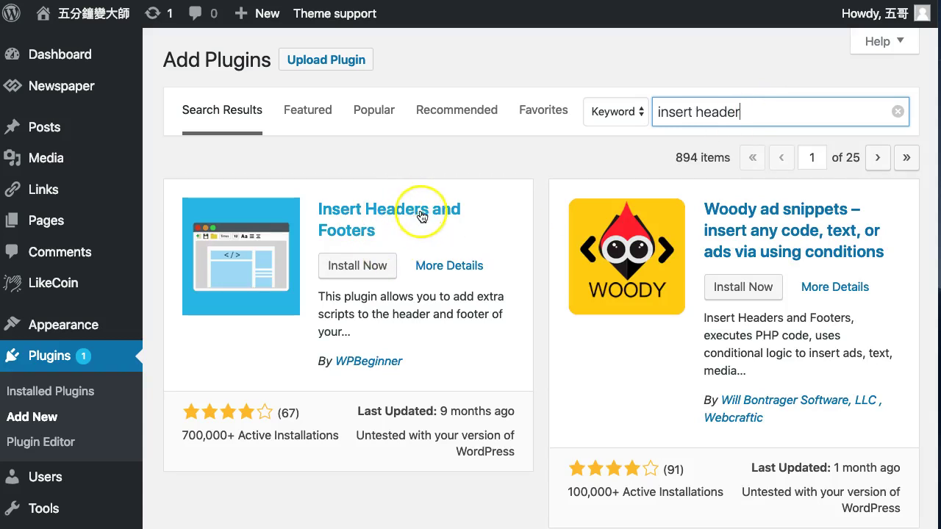
pyautogui.click(356, 270)
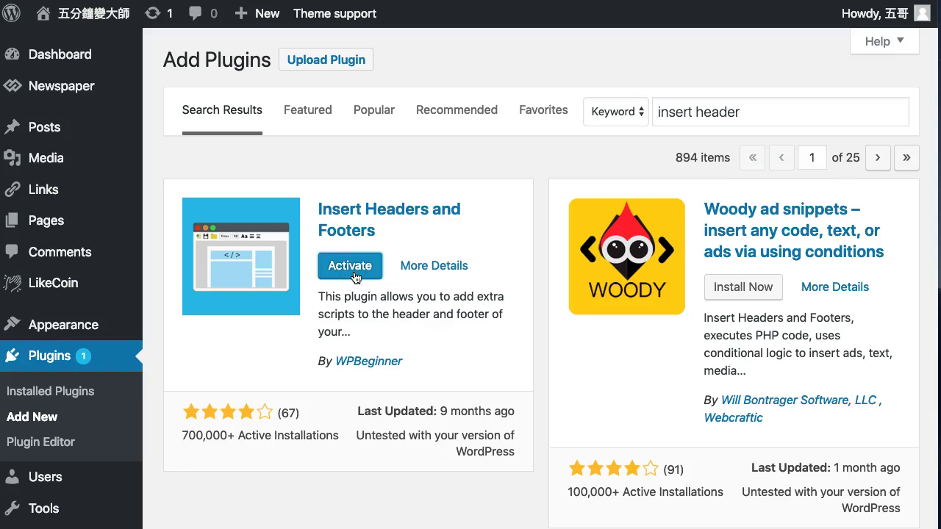
pyautogui.click(351, 268)
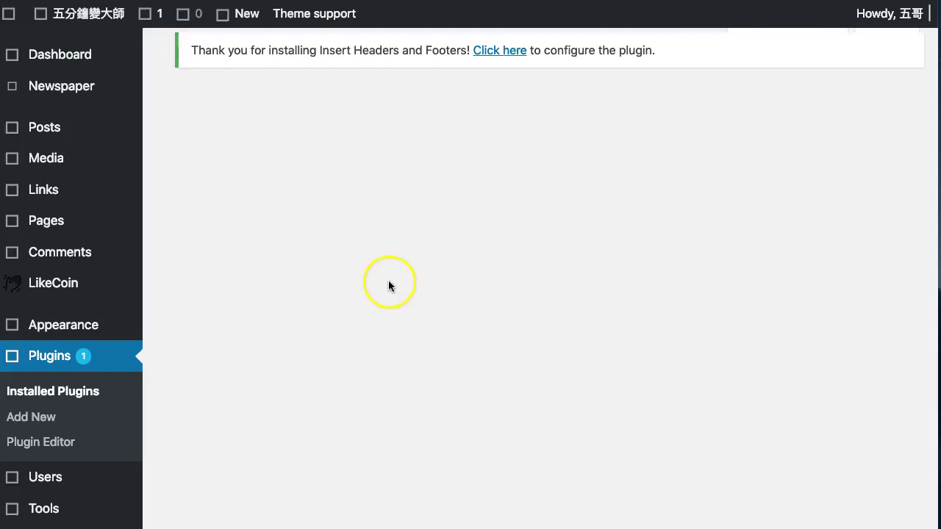
# Step: Open the settings page of the Insert Headers and Footers plugin
pyautogui.scroll(-10, 391, 372)
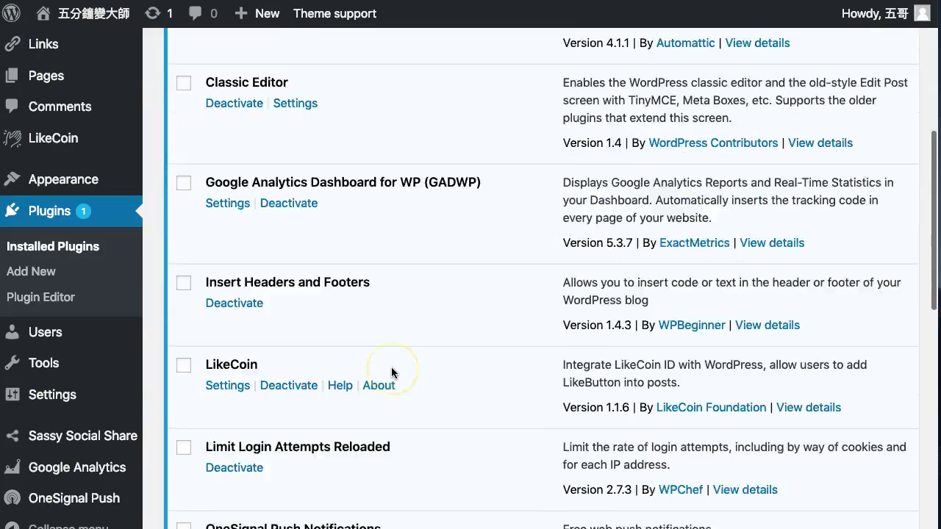
pyautogui.scroll(-3, 109, 269)
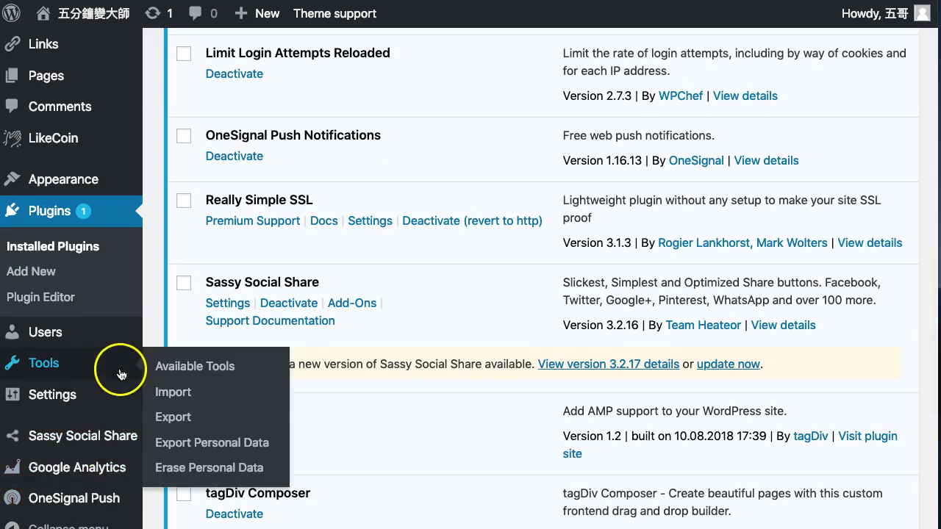
pyautogui.scroll(-1, 95, 294)
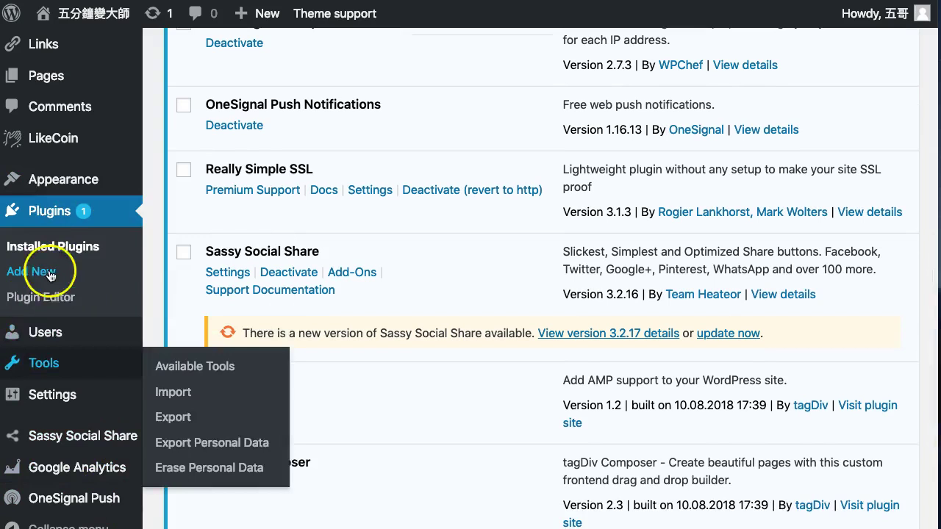
pyautogui.scroll(-3, 29, 295)
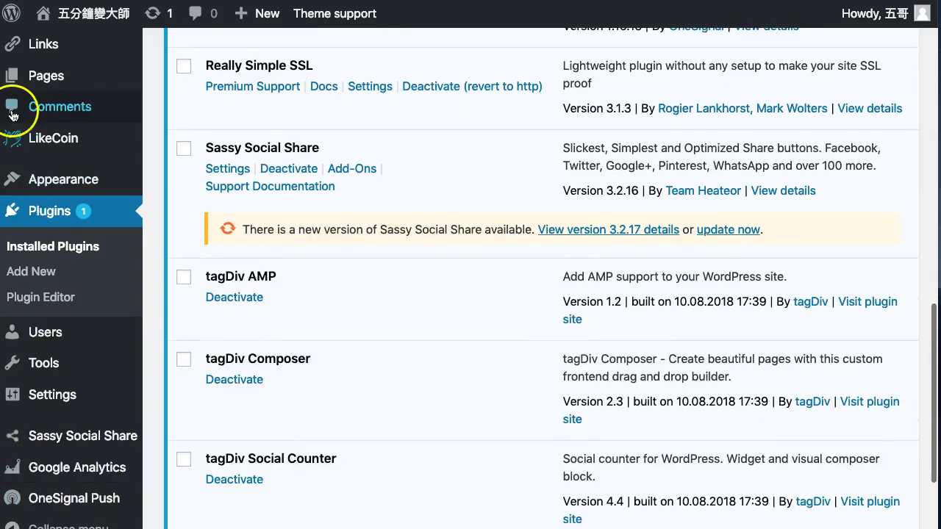
pyautogui.scroll(13, 15, 103)
pyautogui.moveTo(49, 62)
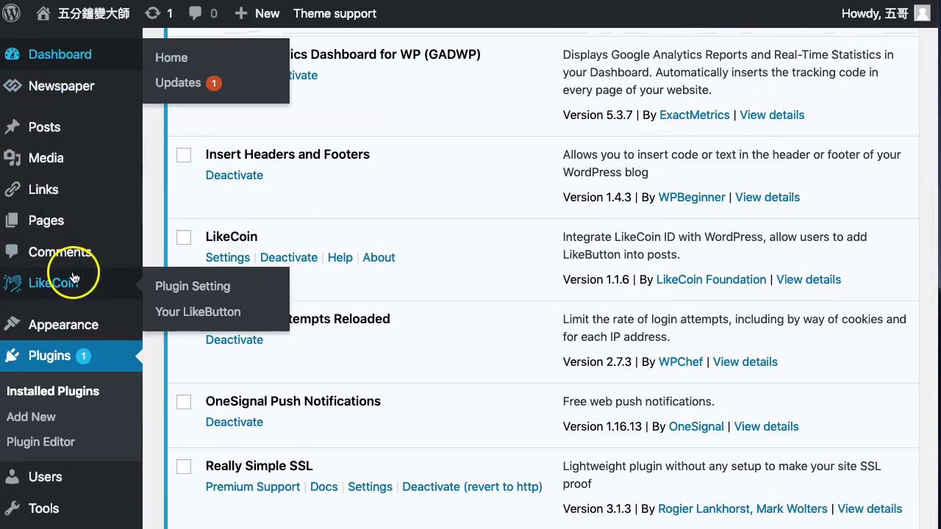
pyautogui.moveTo(50, 323)
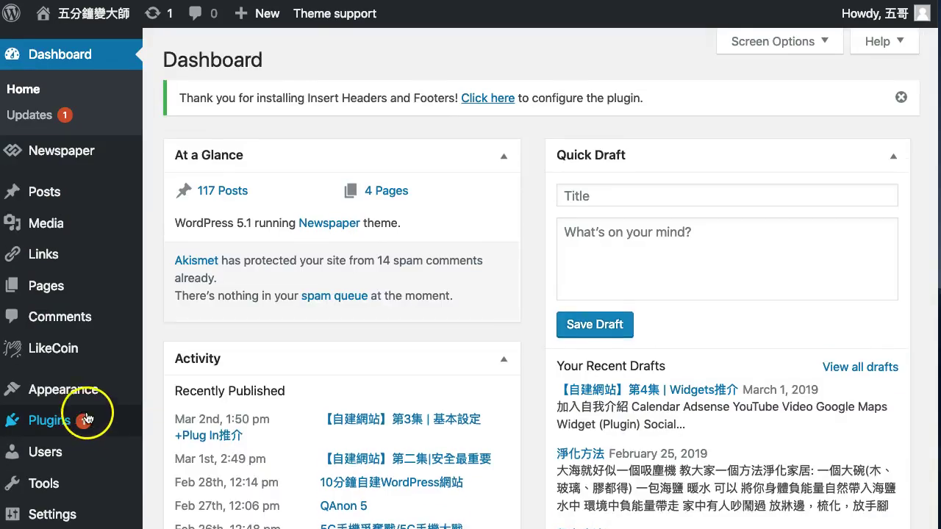
pyautogui.scroll(-3, 73, 401)
pyautogui.moveTo(82, 412)
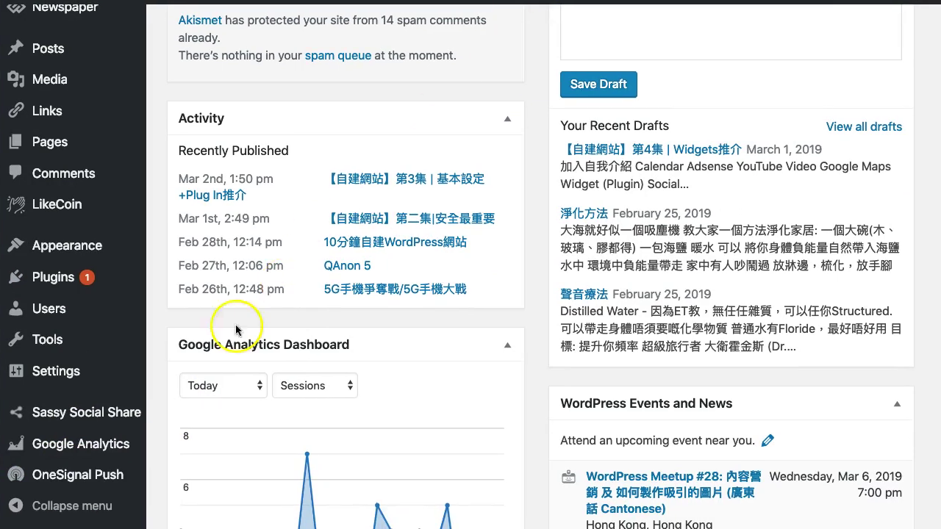
pyautogui.click(56, 375)
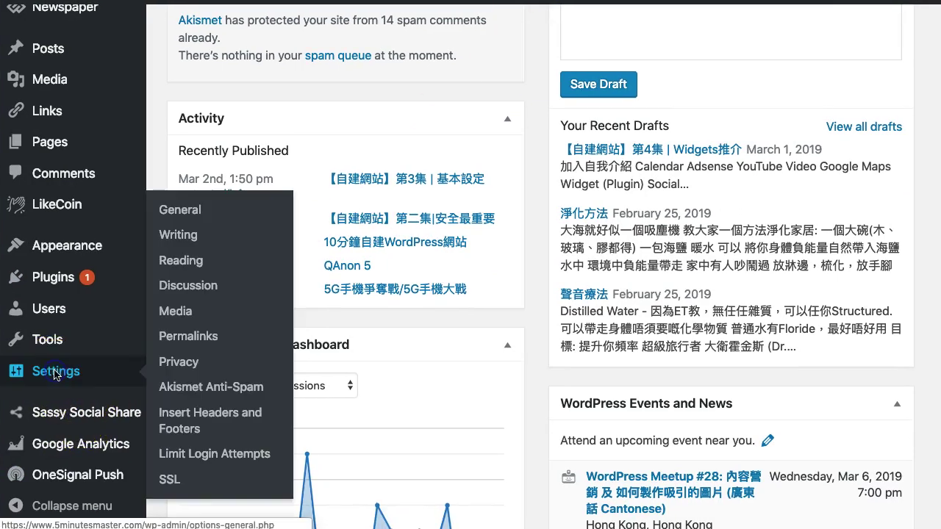
pyautogui.click(184, 416)
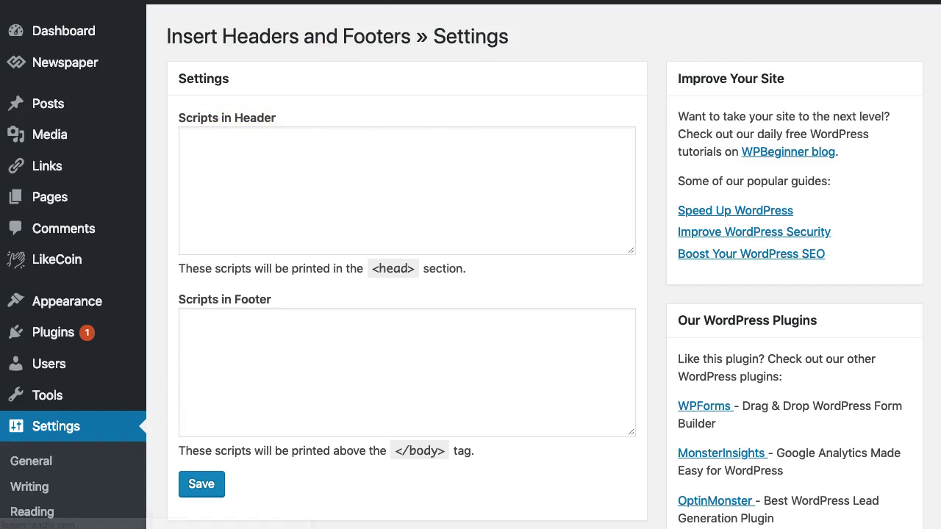
# Step: Copy the ad code from AdSense into the plugin's Scripts in Header field in WordPress and save the settings
pyautogui.click(340, 0)
pyautogui.click(275, 338)
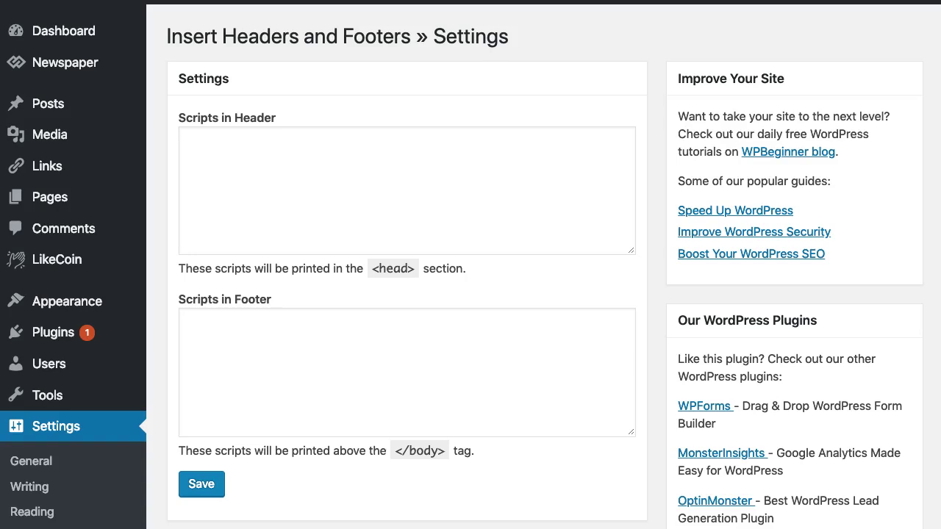
pyautogui.click(398, 198)
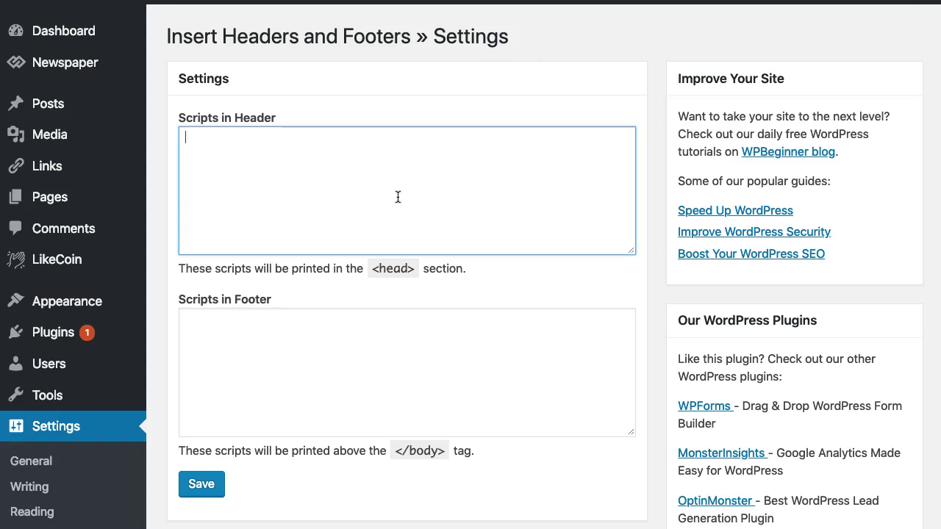
pyautogui.press('super+v')
pyautogui.click(399, 185)
pyautogui.scroll(1, 401, 187)
pyautogui.scroll(-1, 404, 187)
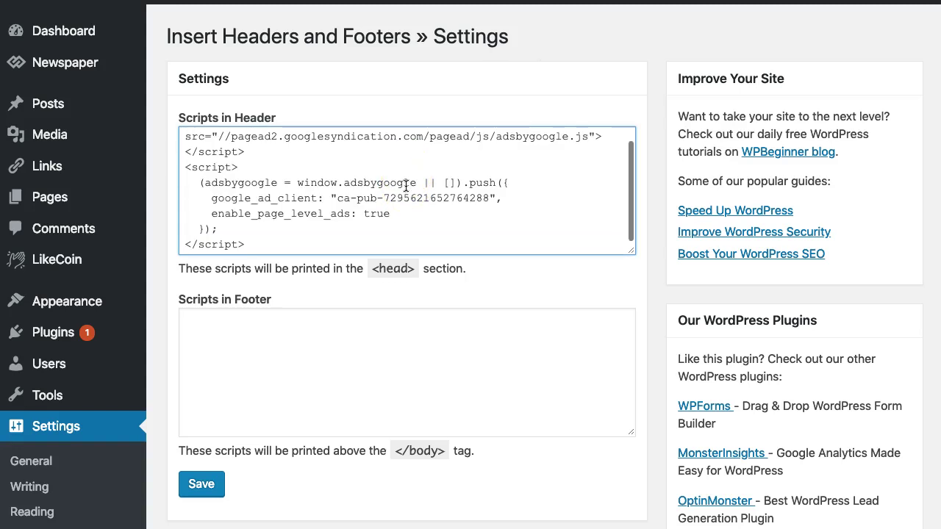
pyautogui.click(202, 485)
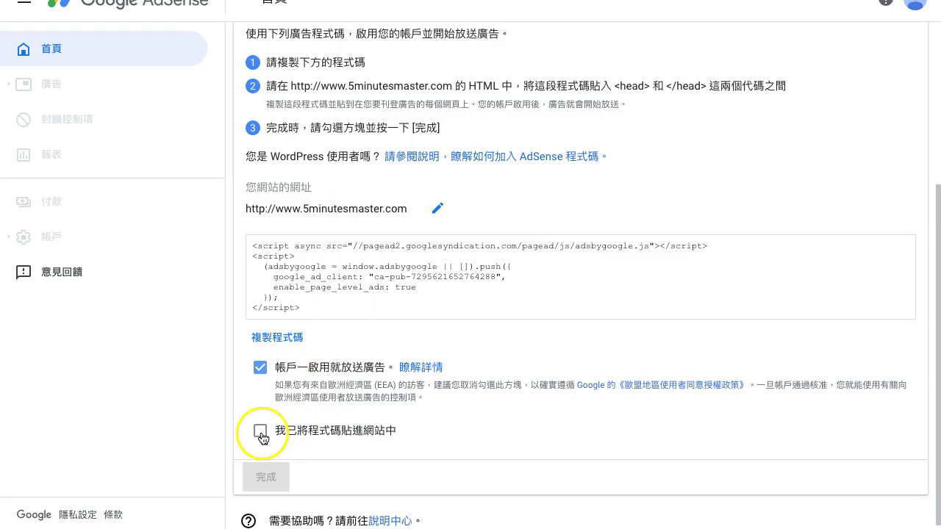
# Step: In AdSense, confirm that the code has been pasted into the site, finish the connection, and dismiss the resulting dialog
pyautogui.click(261, 432)
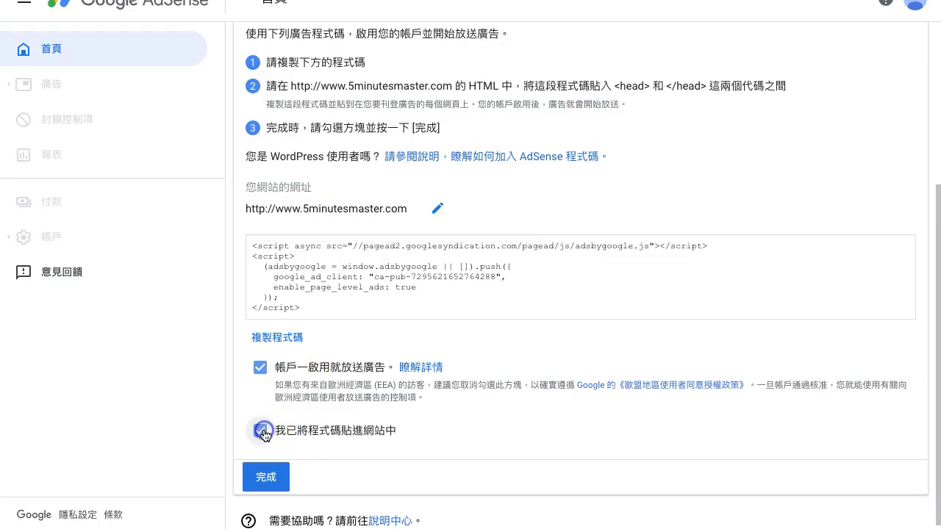
pyautogui.click(273, 486)
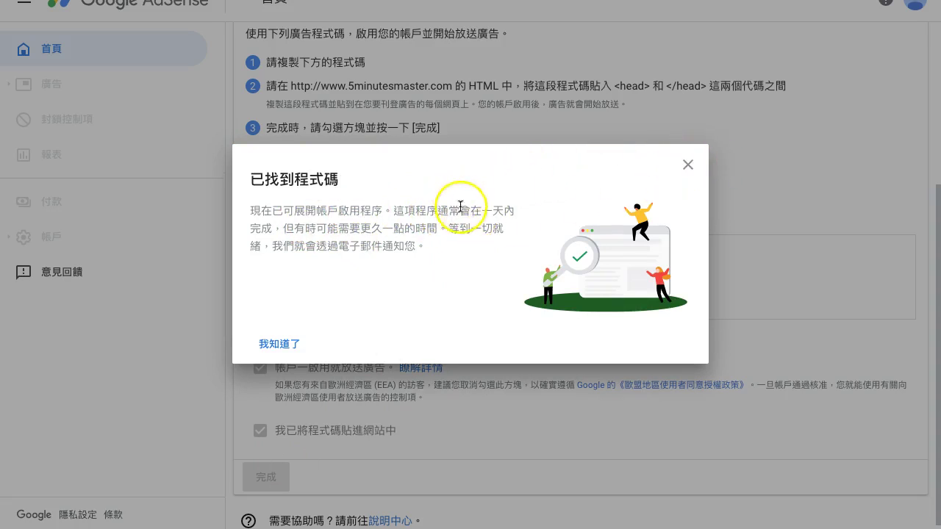
pyautogui.click(689, 168)
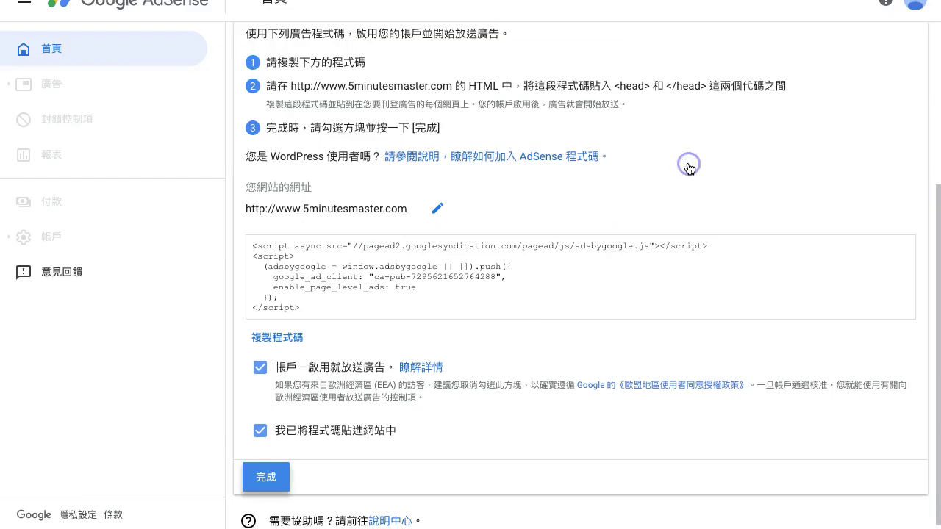